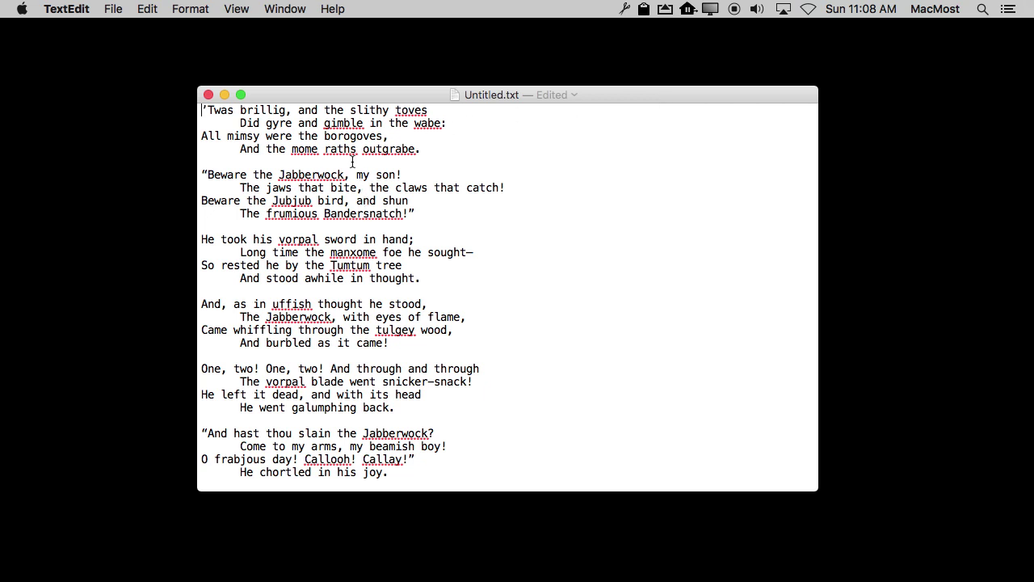
Step: Copy the words outgrabe, Tumtum and Jabberwock from the TextEdit poem
{"action": "double_click", "coordinate": [374, 150]}
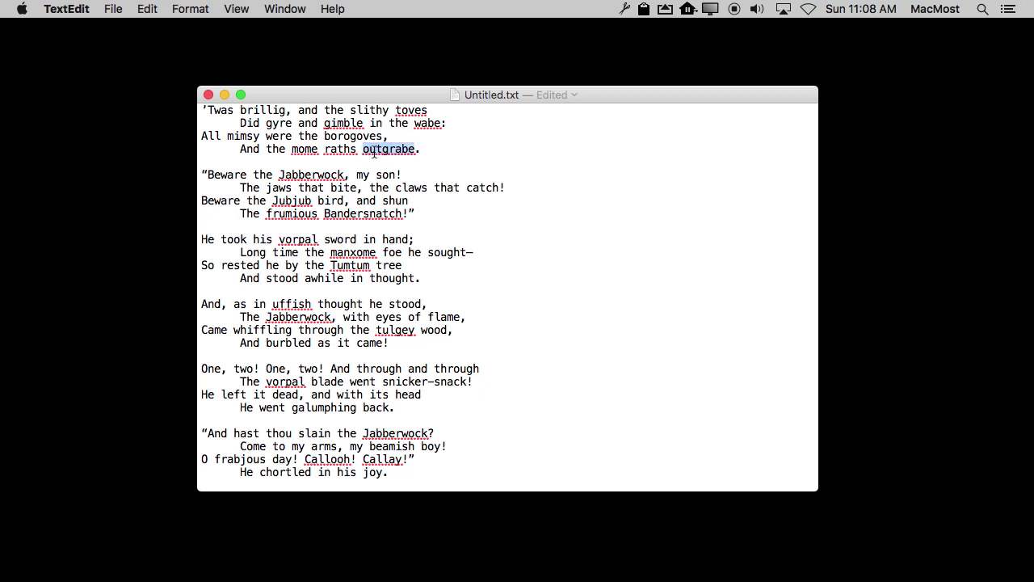
{"action": "double_click", "coordinate": [349, 267]}
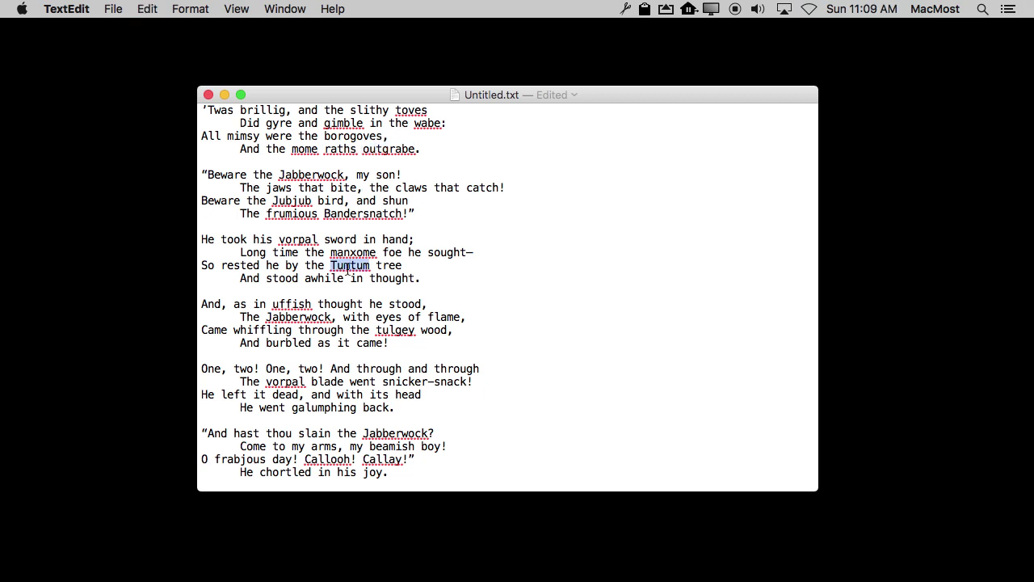
{"action": "double_click", "coordinate": [296, 318]}
{"action": "key", "text": "super+c"}
Step: Add an empty line above the poem, paste Jabberwock there and undo it, then check Jumpcut's history
{"action": "left_click", "coordinate": [435, 287]}
{"action": "left_click", "coordinate": [203, 111]}
{"action": "key", "text": "Return"}
{"action": "key", "text": "Return"}
{"action": "key", "text": "Up"}
{"action": "key", "text": "super+v"}
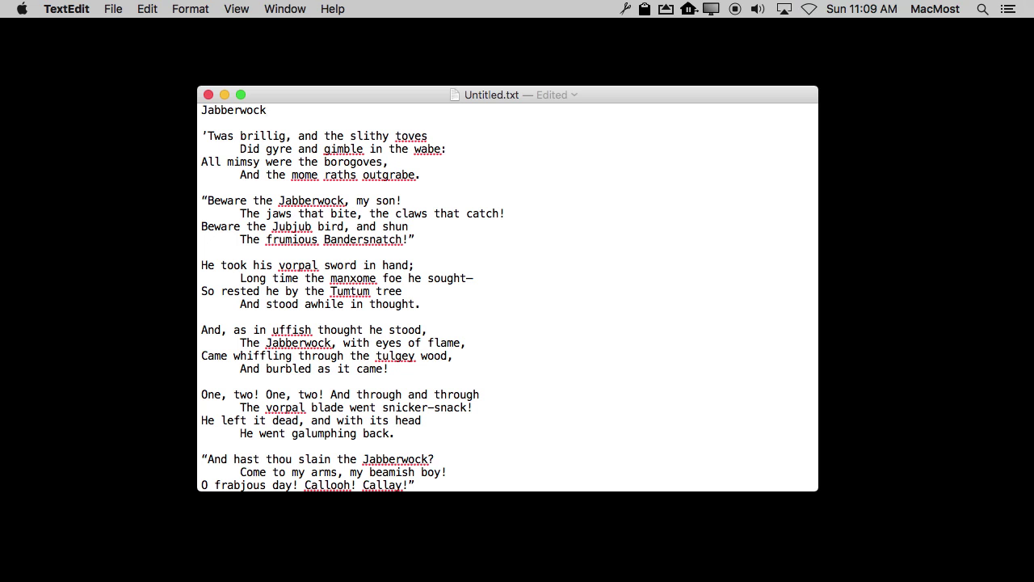
{"action": "key", "text": "super+z"}
{"action": "left_click", "coordinate": [625, 9]}
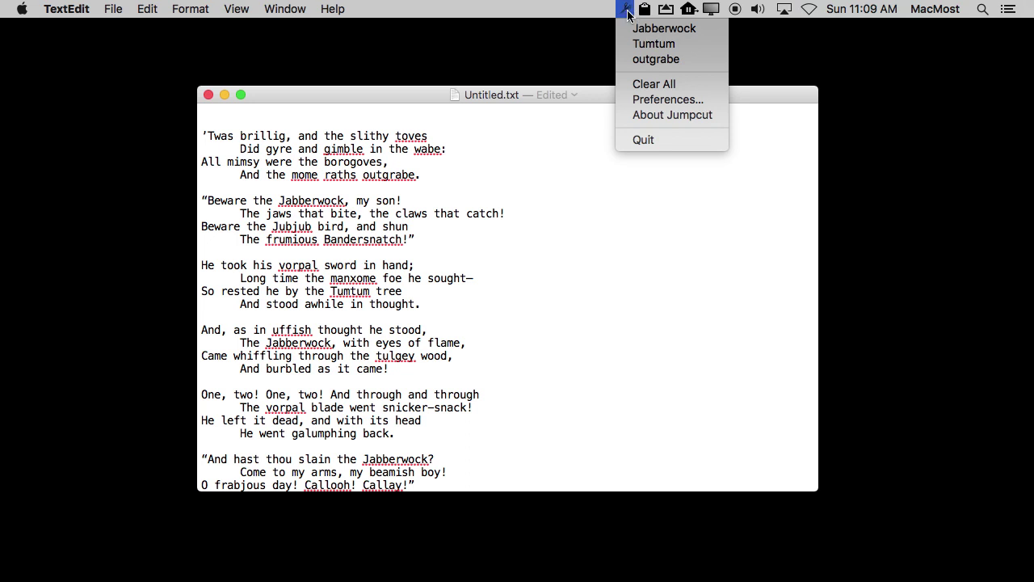
{"action": "left_click", "coordinate": [651, 59]}
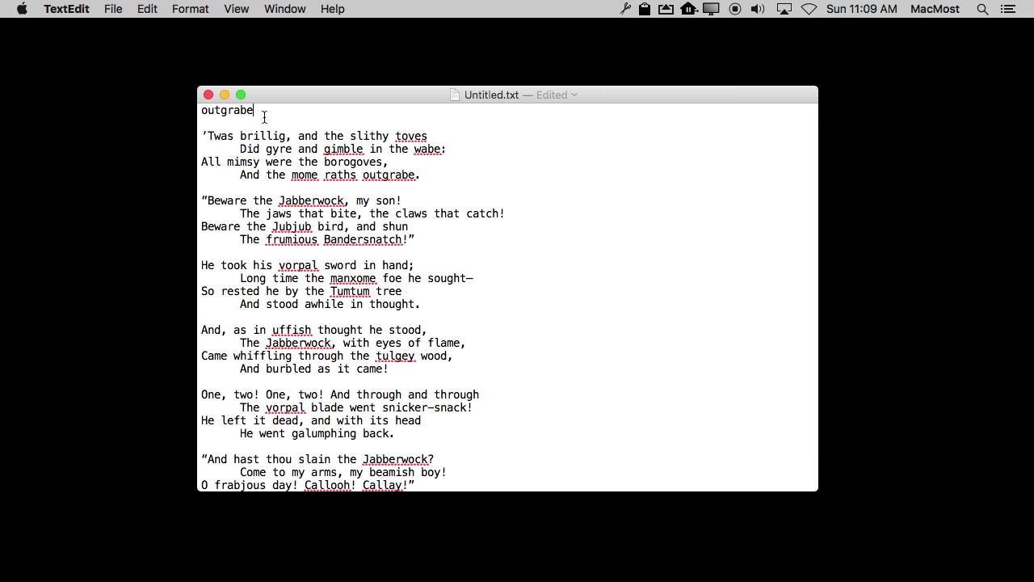
{"action": "left_click_drag", "start_coordinate": [269, 118], "coordinate": [201, 115]}
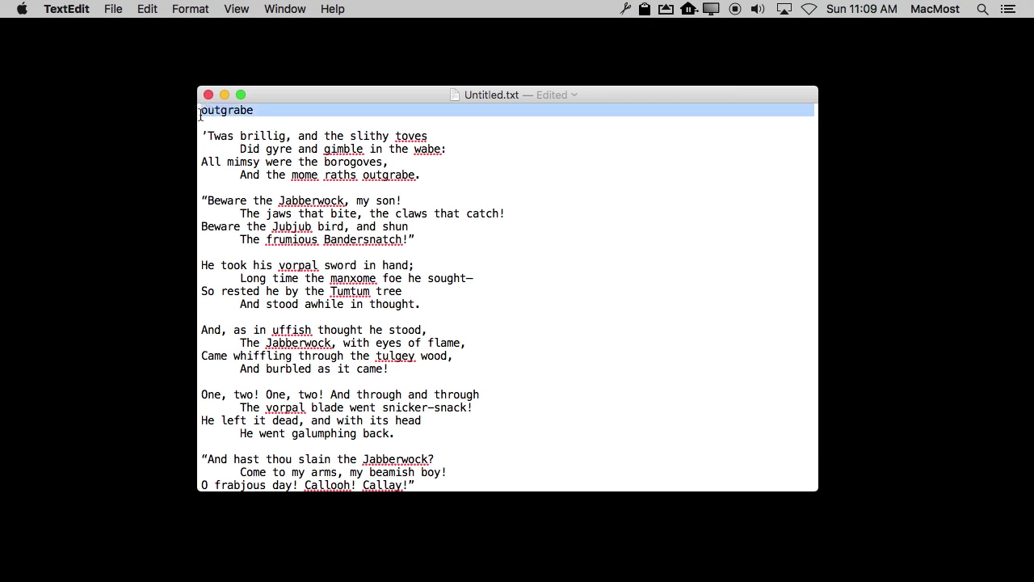
{"action": "left_click", "coordinate": [257, 113]}
{"action": "double_click", "coordinate": [232, 113]}
{"action": "key", "text": "BackSpace"}
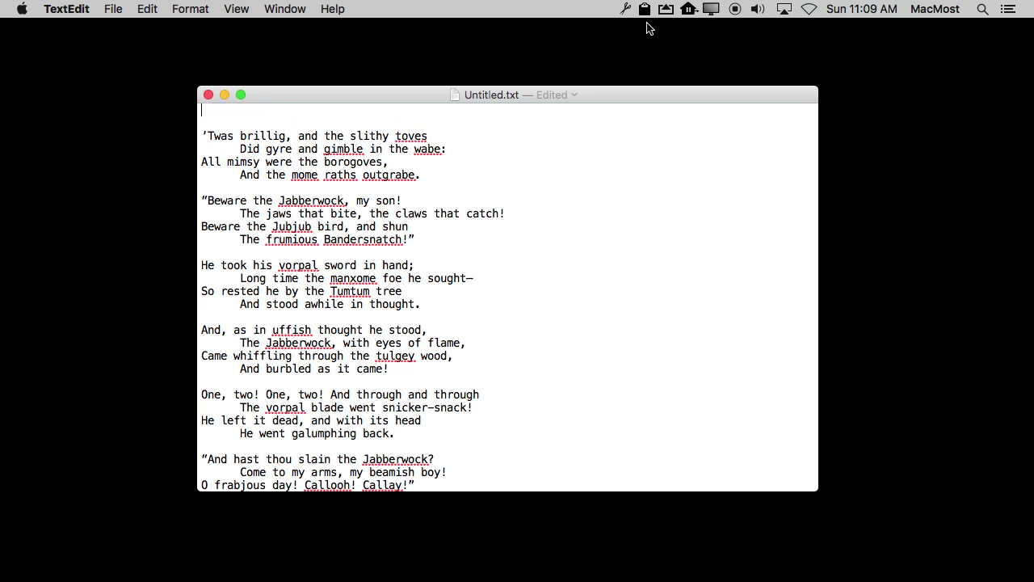
{"action": "left_click", "coordinate": [624, 8]}
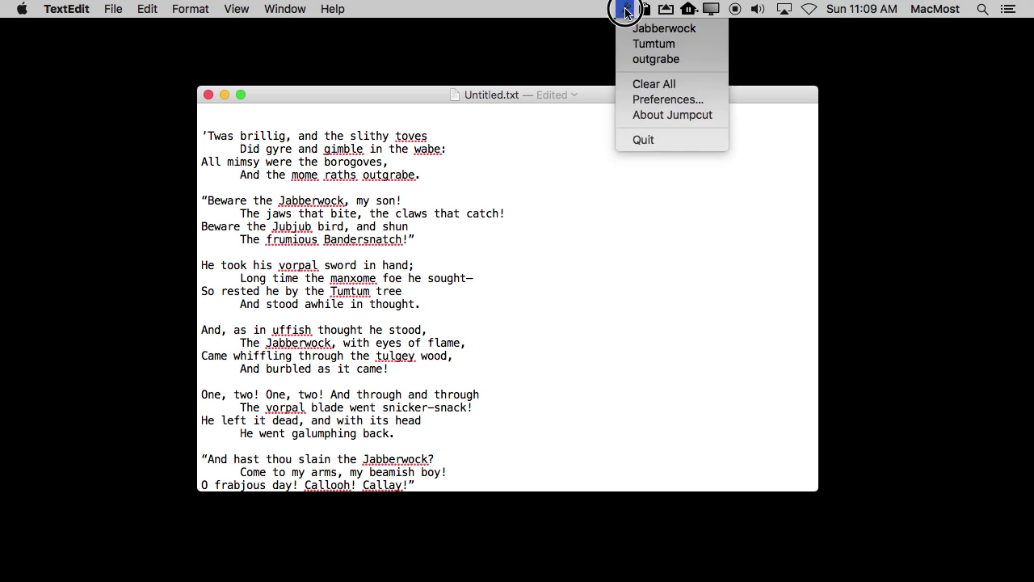
Step: Open Jumpcut's preferences, look at the Hotkeys settings, and return to the General settings
{"action": "left_click", "coordinate": [665, 99]}
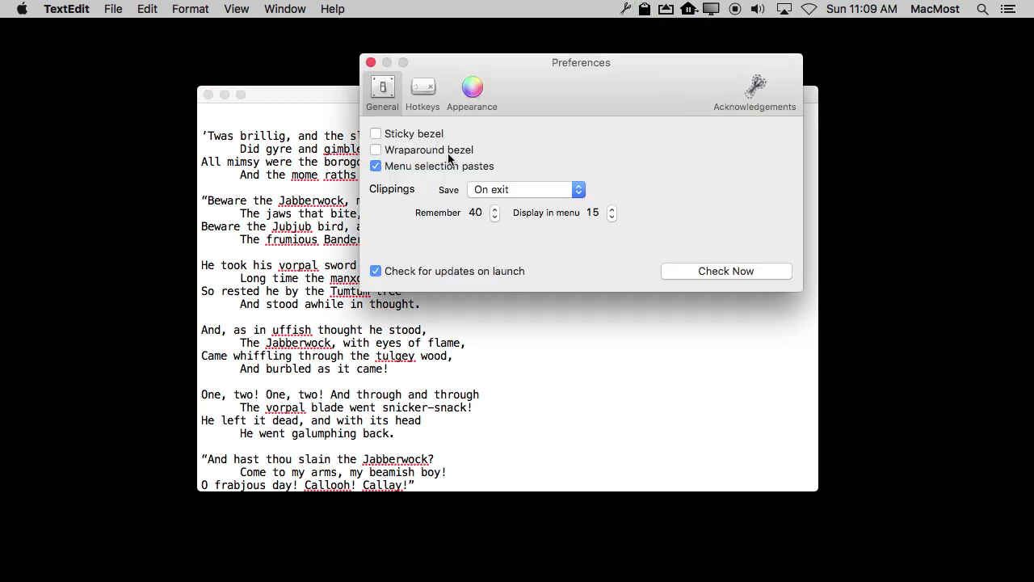
{"action": "left_click", "coordinate": [425, 92]}
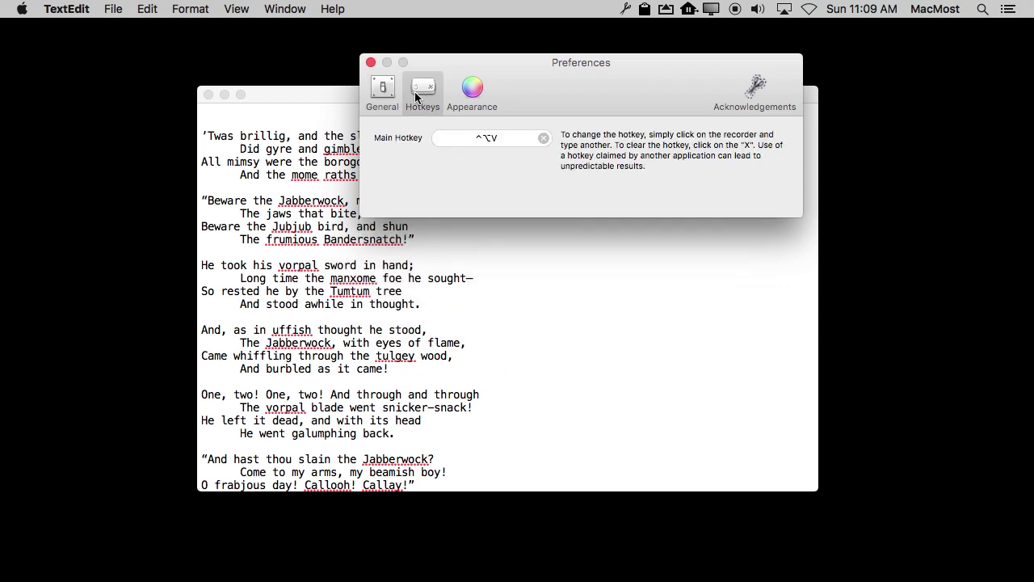
{"action": "left_click", "coordinate": [386, 90]}
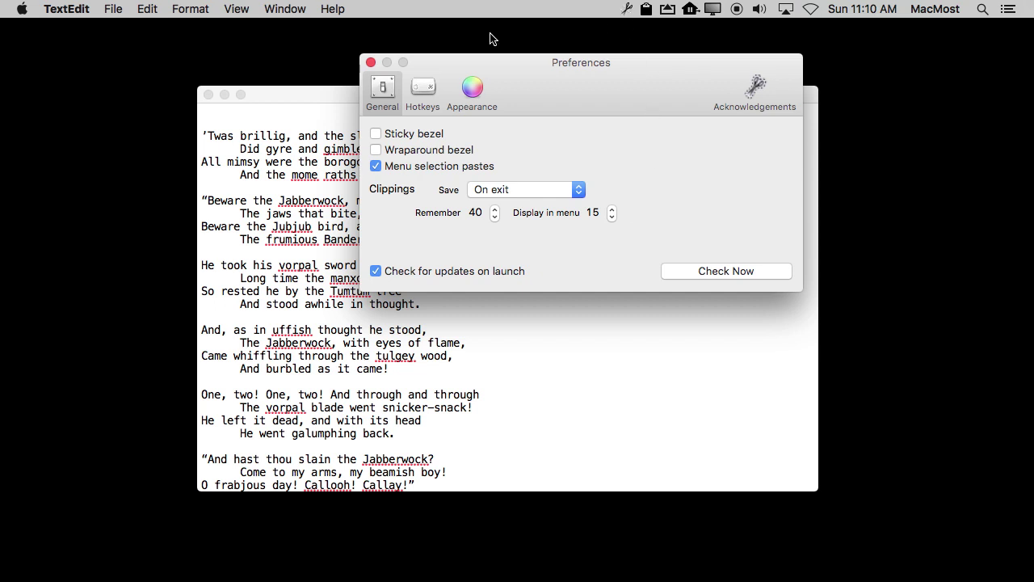
Step: Close Jumpcut's preferences and open ClipMenu's preferences on its snippet settings
{"action": "left_click", "coordinate": [370, 63]}
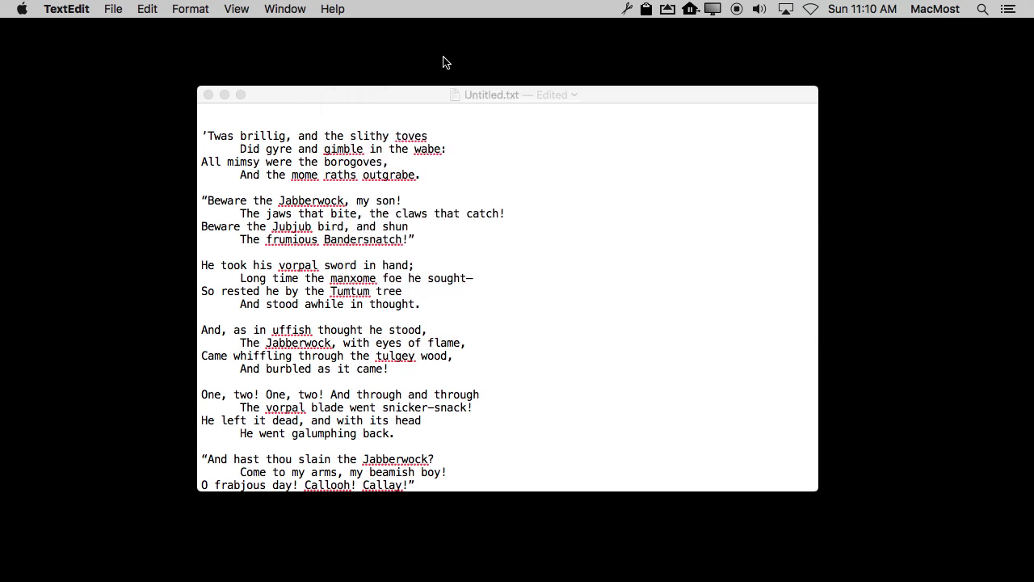
{"action": "left_click", "coordinate": [644, 13]}
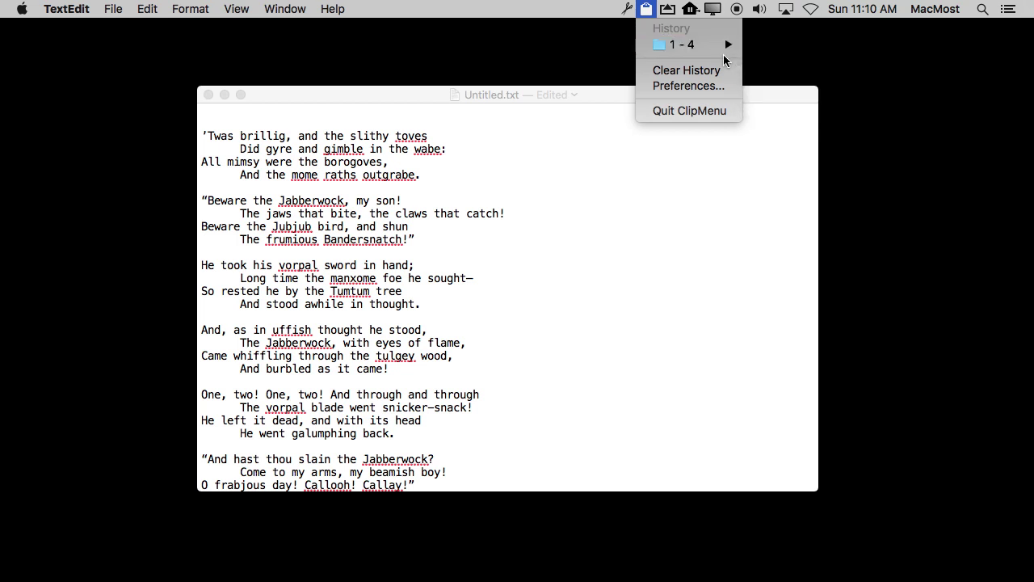
{"action": "left_click", "coordinate": [689, 84]}
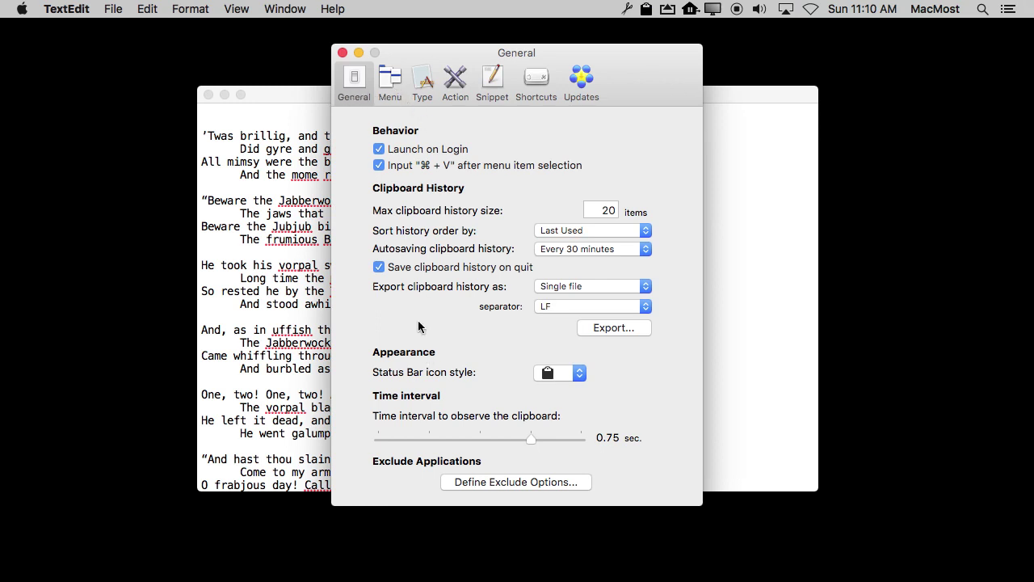
{"action": "left_click", "coordinate": [485, 81]}
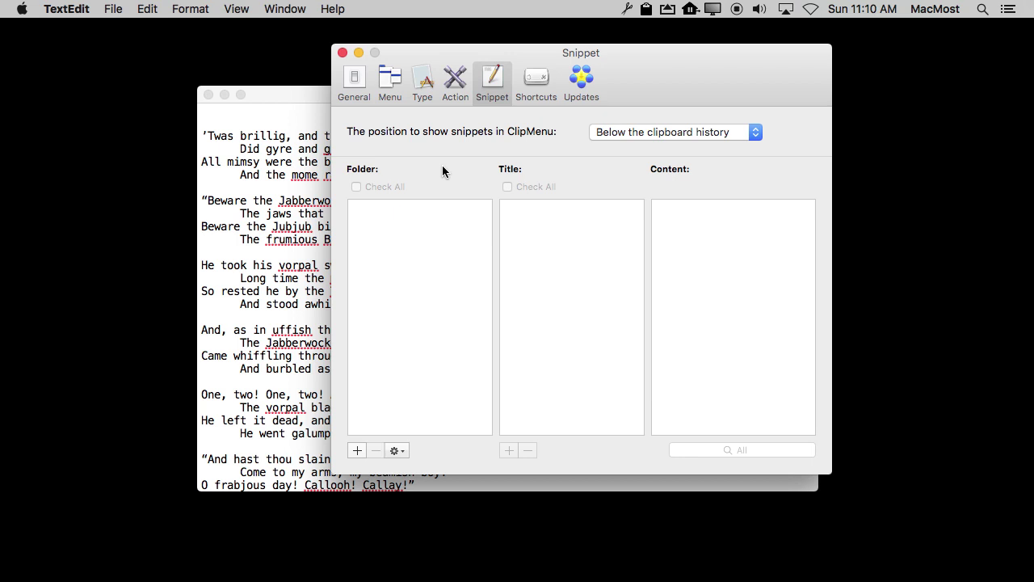
Step: Check ClipMenu's history items 1–4 (outgrabe, Jabberwock, Tumtum) and reopen its preferences
{"action": "left_click", "coordinate": [343, 53]}
{"action": "left_click", "coordinate": [646, 9]}
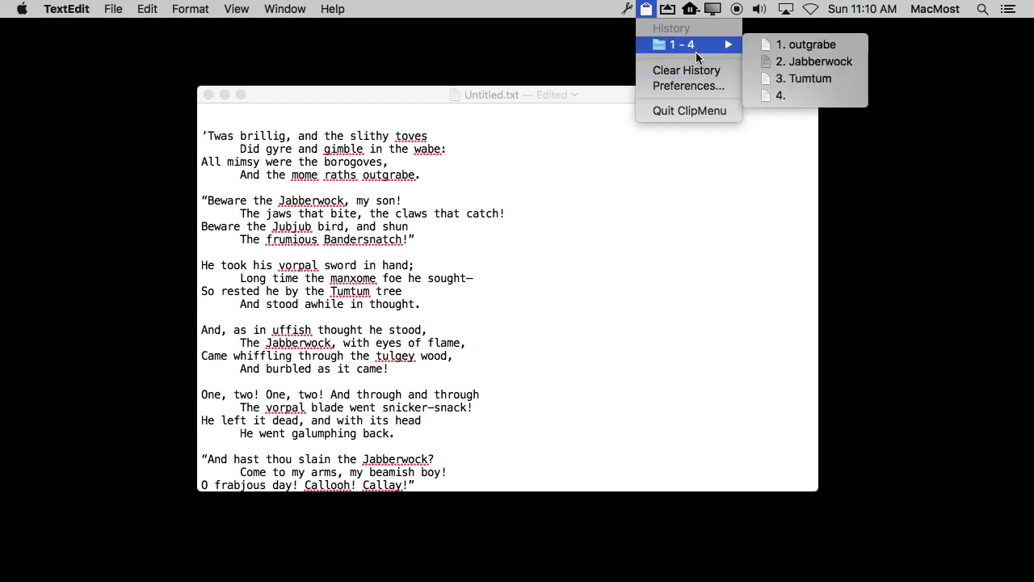
{"action": "left_click", "coordinate": [698, 87]}
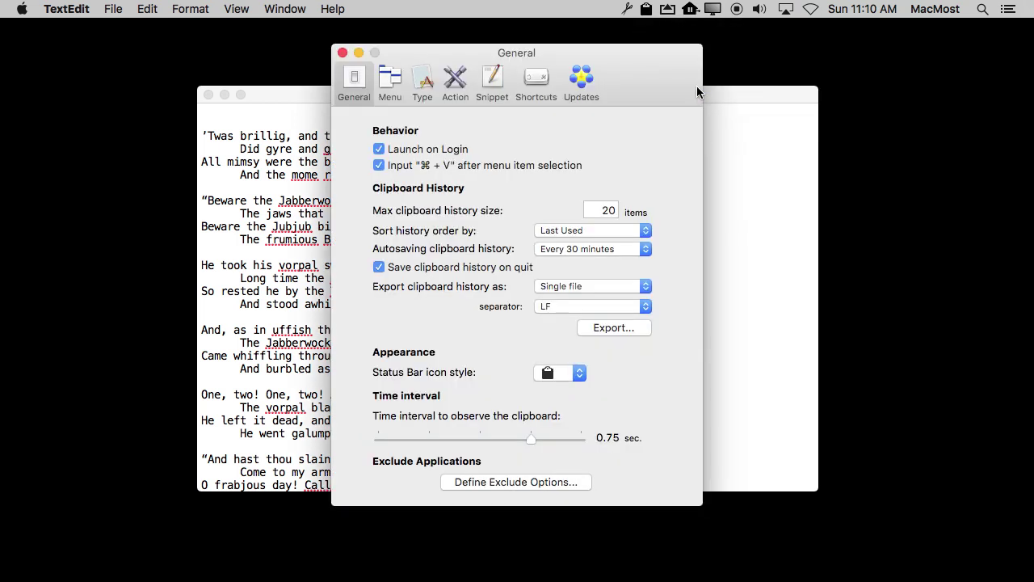
Step: Add an untitled snippet folder and an untitled snippet with the content 'This and that'
{"action": "left_click", "coordinate": [506, 84]}
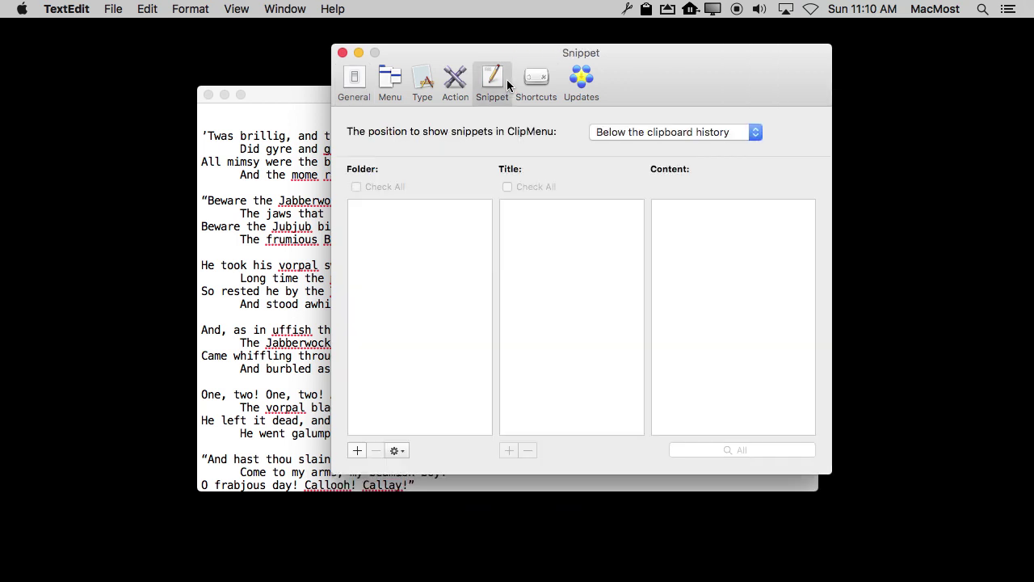
{"action": "left_click", "coordinate": [358, 450]}
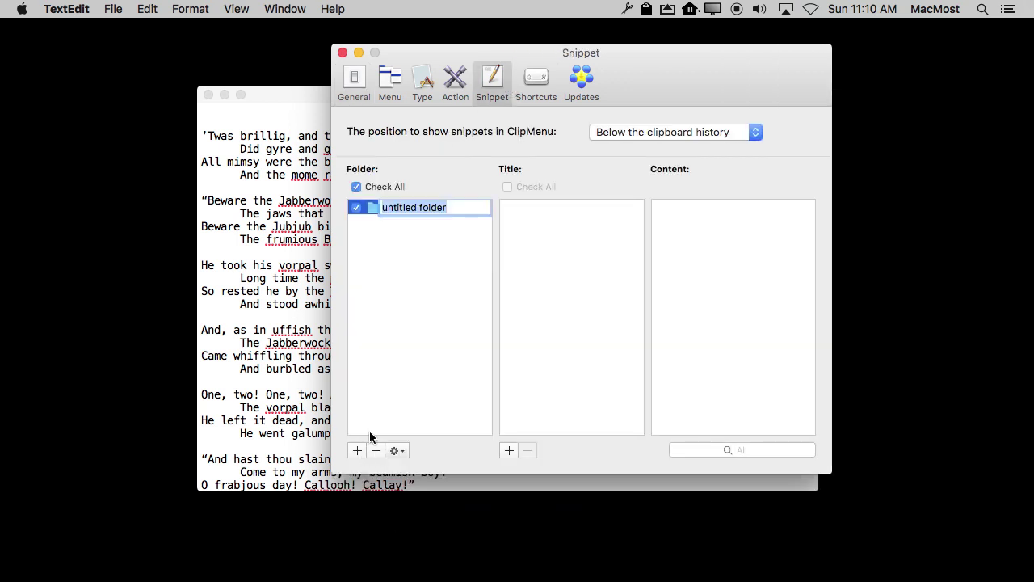
{"action": "left_click", "coordinate": [512, 445]}
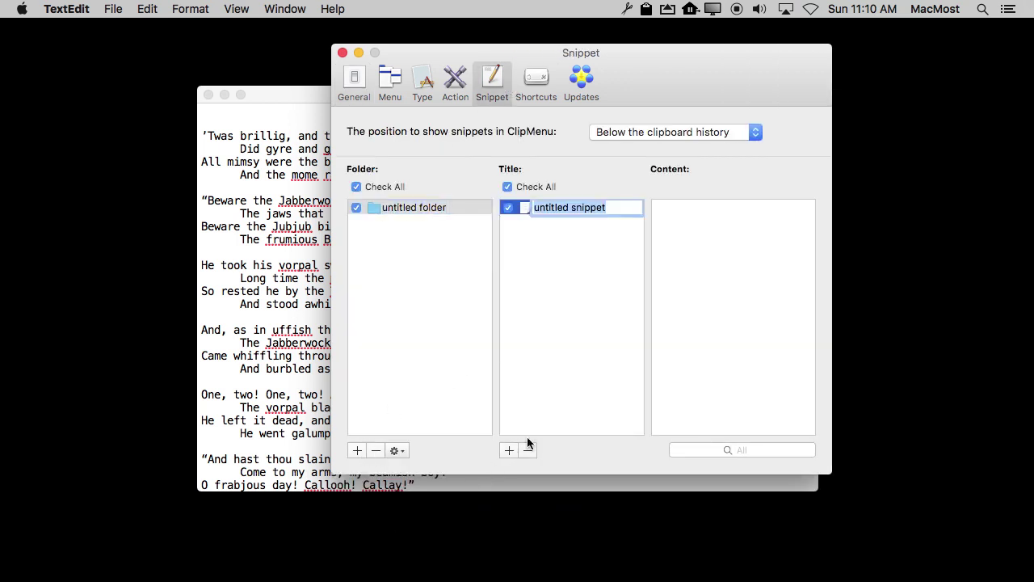
{"action": "left_click", "coordinate": [713, 383]}
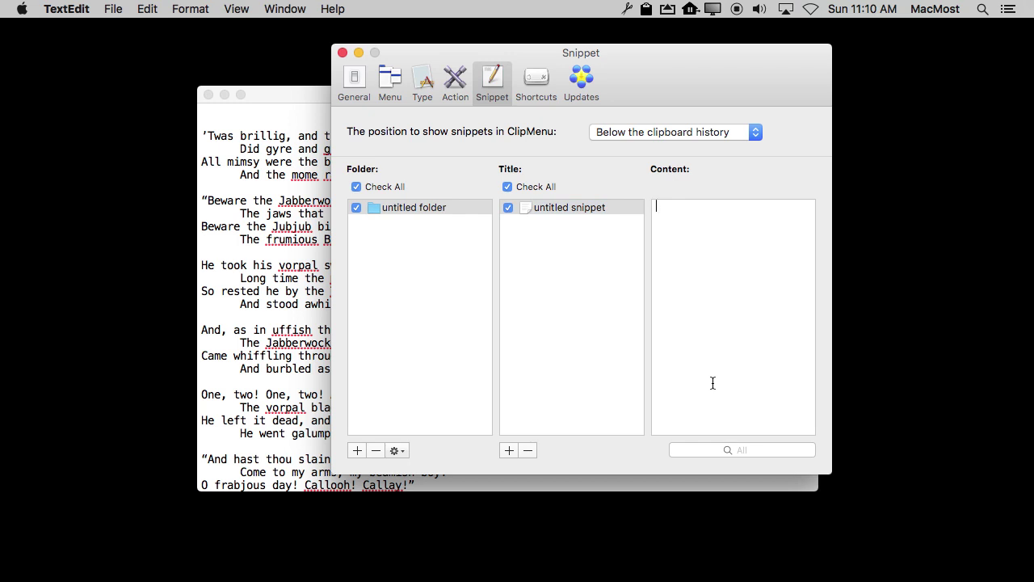
{"action": "type", "text": "This and te"}
{"action": "key", "text": "BackSpace"}
{"action": "type", "text": "hat"}
{"action": "left_click", "coordinate": [342, 53]}
{"action": "left_click", "coordinate": [647, 9]}
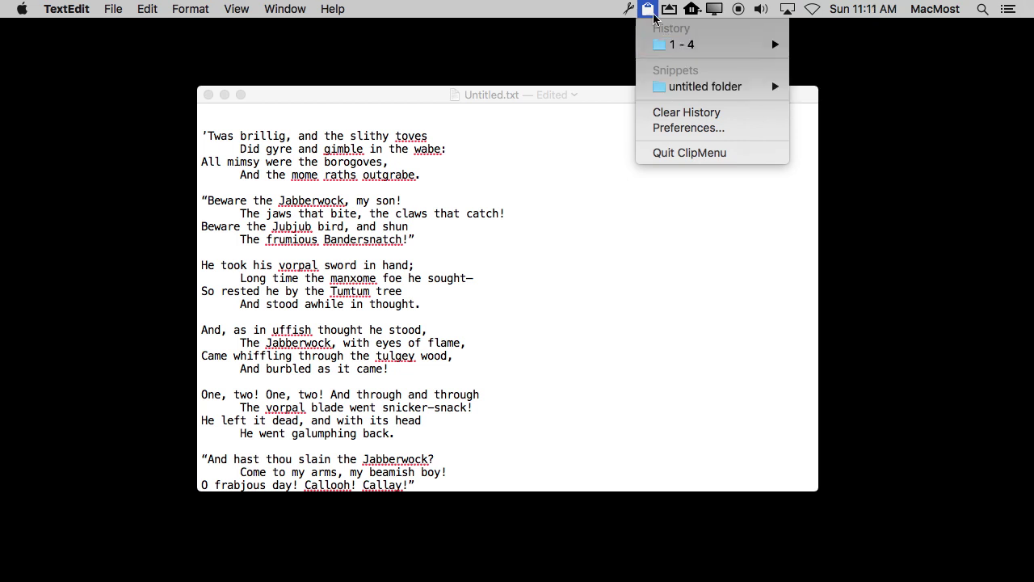
{"action": "left_click", "coordinate": [672, 128]}
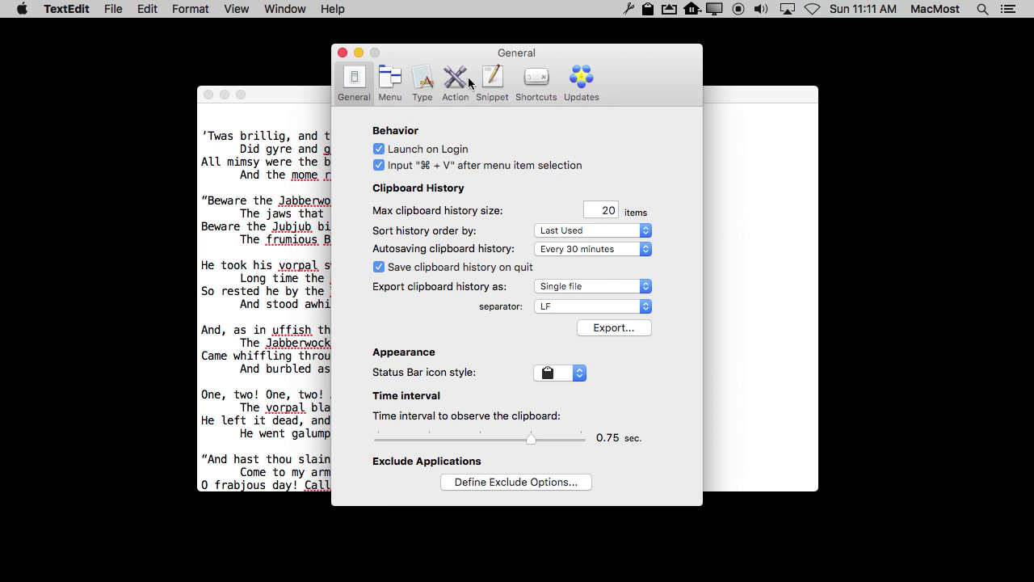
{"action": "left_click", "coordinate": [342, 53]}
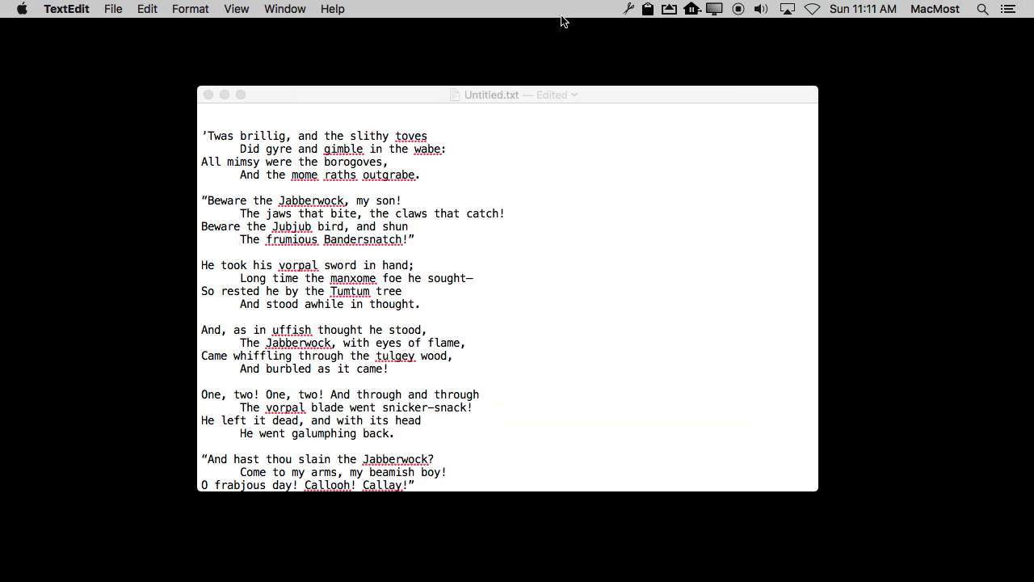
{"action": "left_click", "coordinate": [630, 9]}
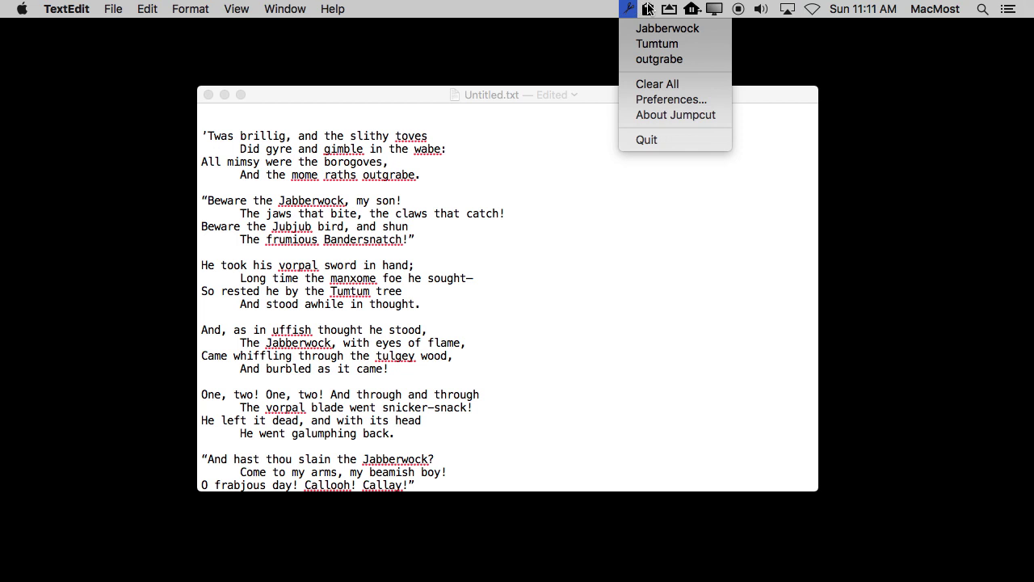
{"action": "left_click", "coordinate": [649, 10]}
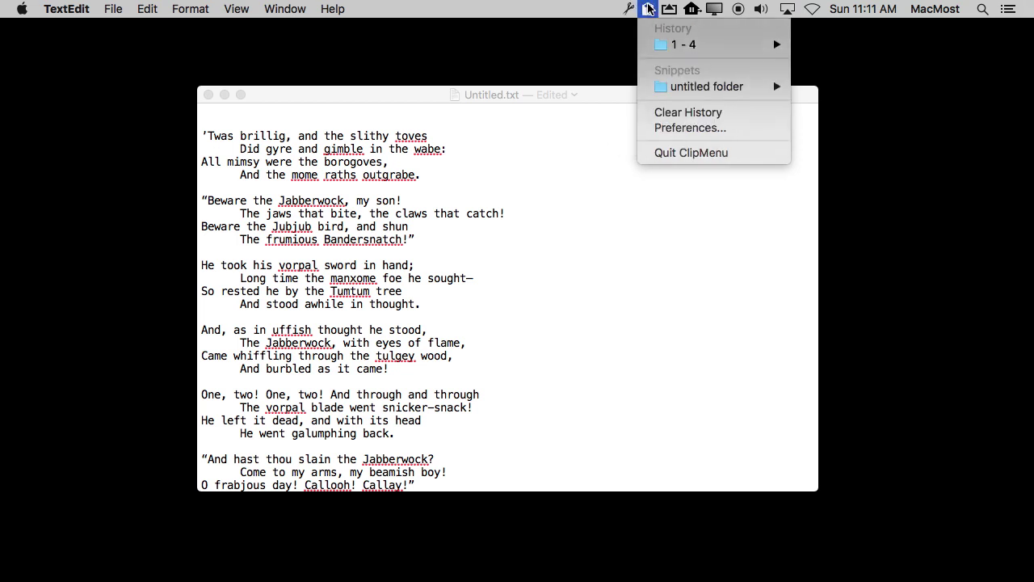
{"action": "left_click", "coordinate": [649, 10]}
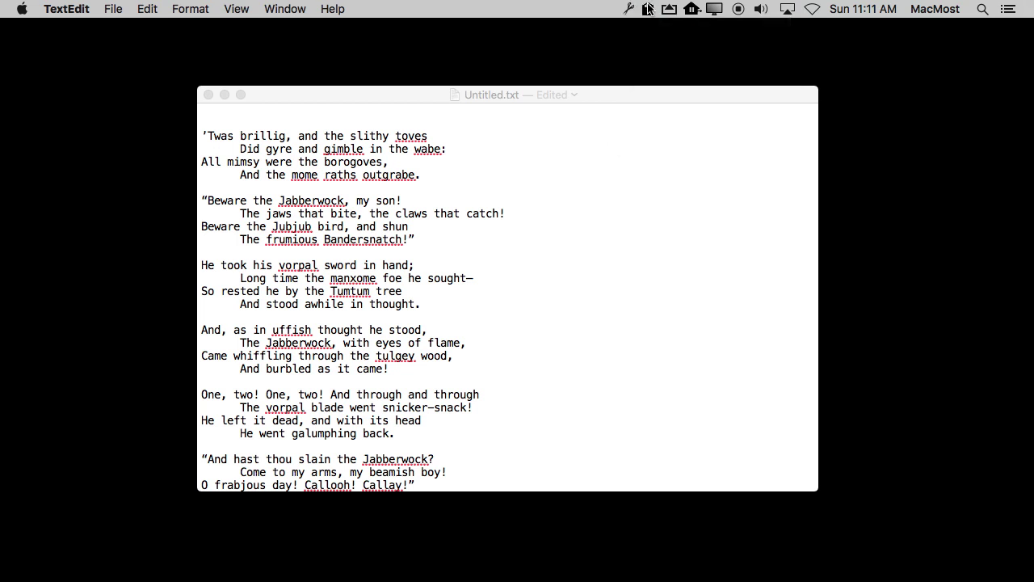
{"action": "left_click", "coordinate": [648, 10]}
{"action": "mouse_move", "coordinate": [715, 45]}
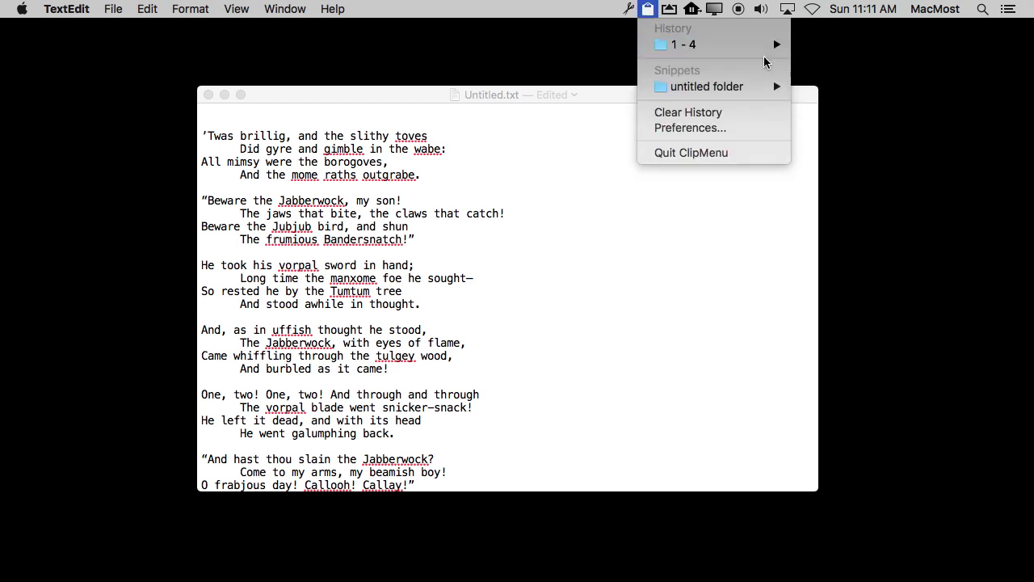
{"action": "left_click", "coordinate": [607, 9]}
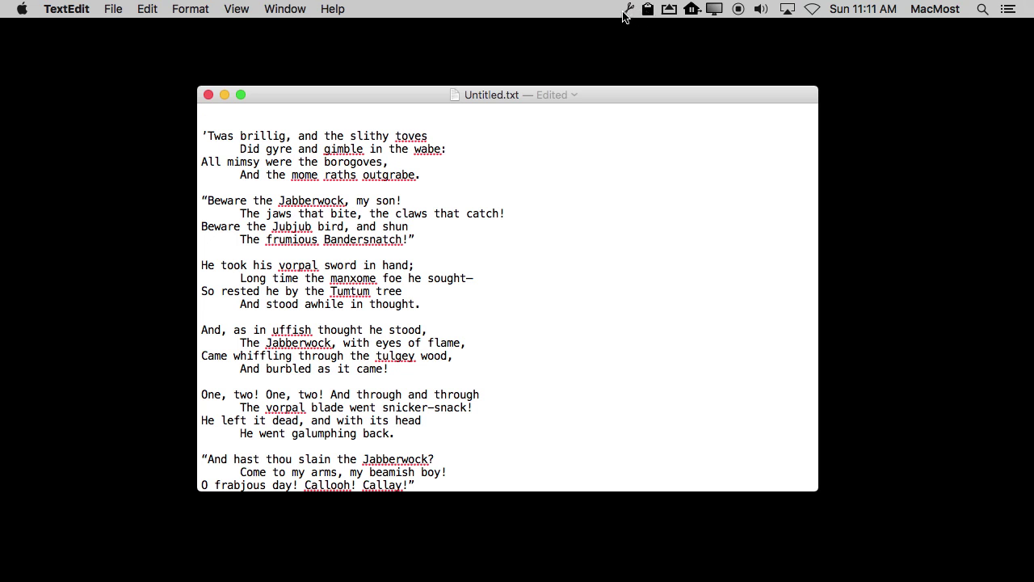
{"action": "left_click", "coordinate": [626, 11]}
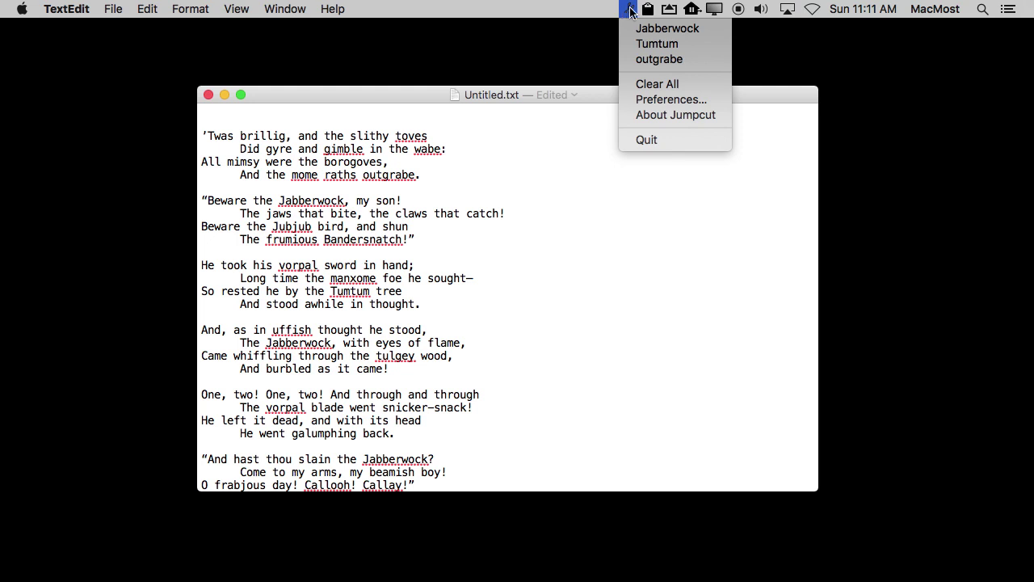
{"action": "left_click", "coordinate": [648, 11]}
{"action": "mouse_move", "coordinate": [683, 44]}
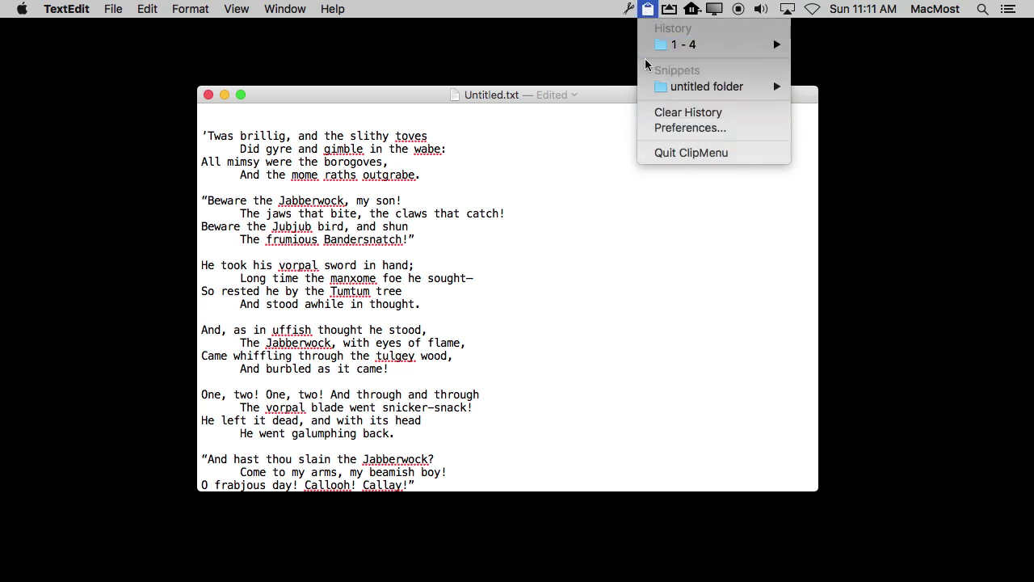
{"action": "left_click", "coordinate": [595, 6]}
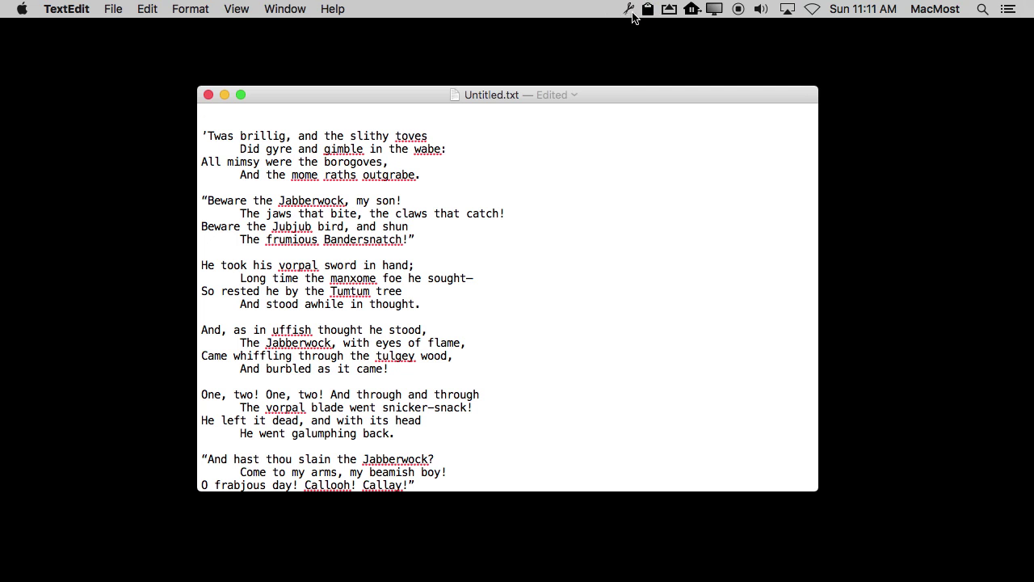
Step: Cut the words Bandersnatch, through and galumphing out of the poem
{"action": "double_click", "coordinate": [358, 242]}
{"action": "key", "text": "BackSpace"}
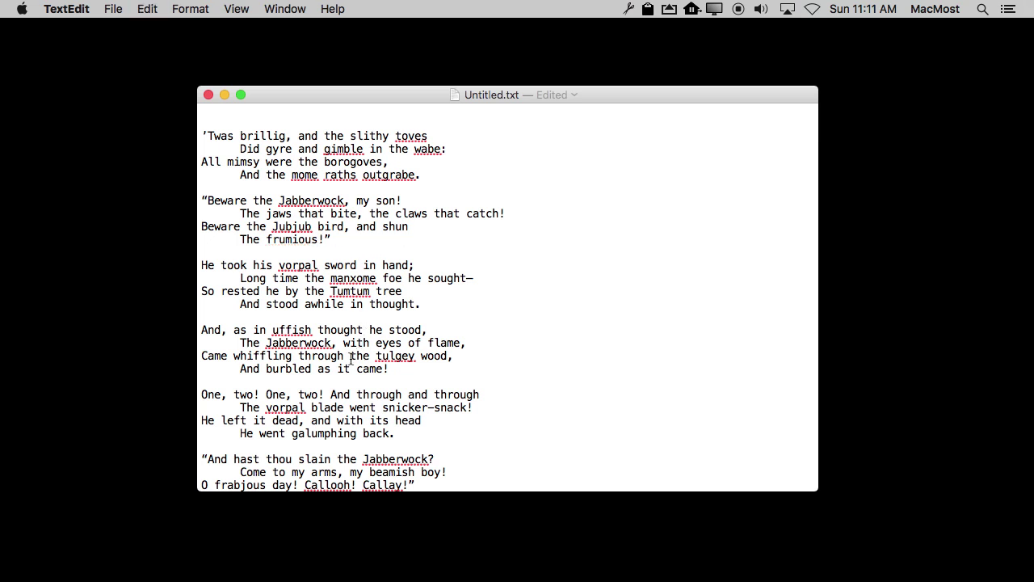
{"action": "double_click", "coordinate": [312, 356]}
{"action": "key", "text": "BackSpace"}
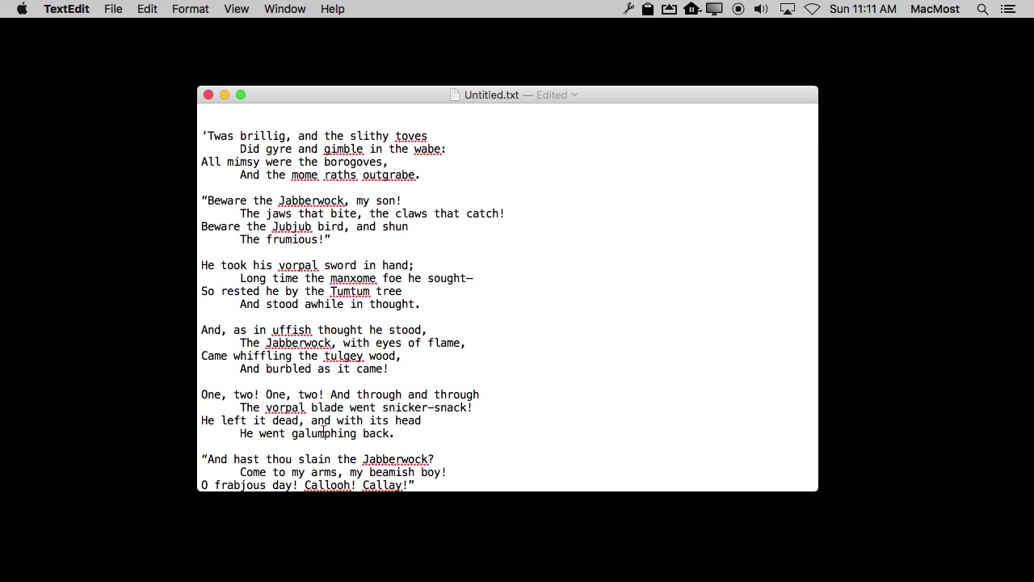
{"action": "double_click", "coordinate": [323, 433]}
{"action": "key", "text": "super+x"}
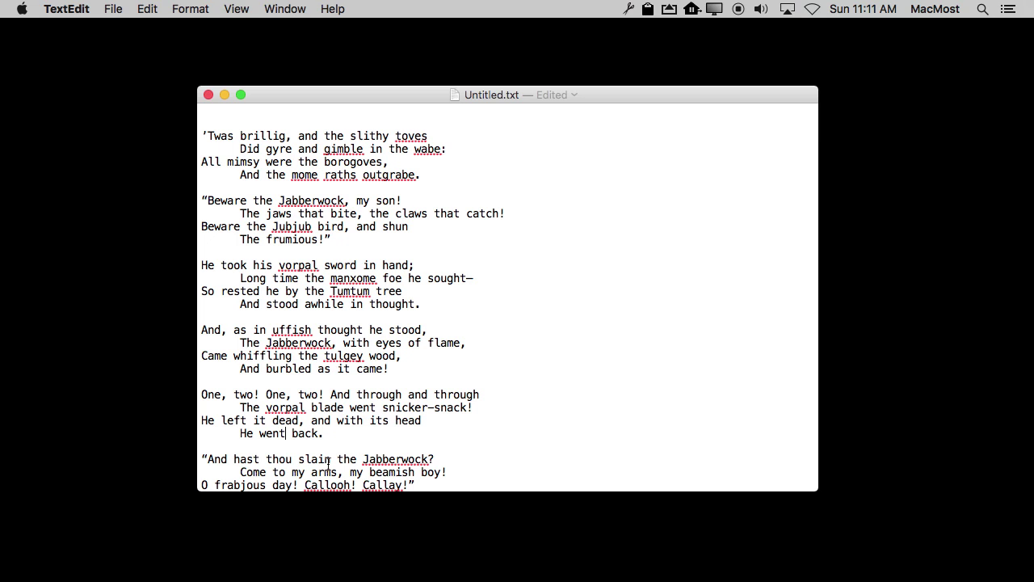
Step: Paste galumphing back after 'He went' from Jumpcut's clipping list
{"action": "left_click", "coordinate": [630, 8]}
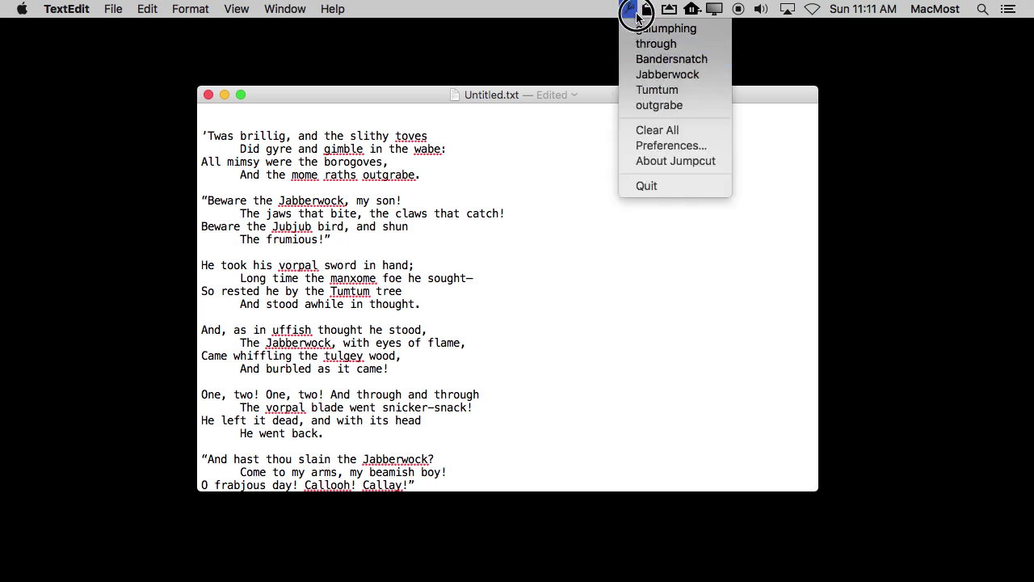
{"action": "left_click", "coordinate": [639, 31]}
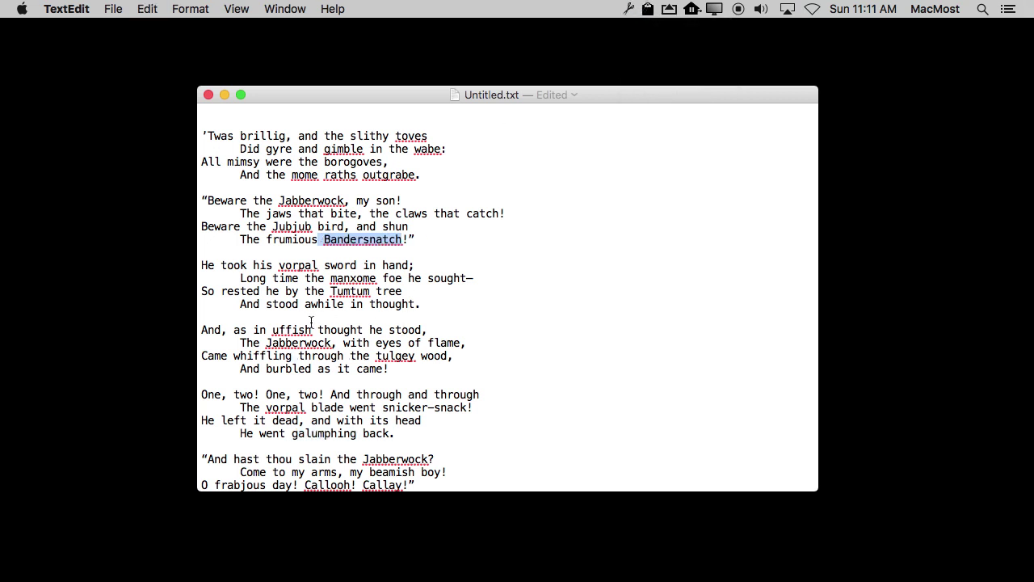
{"action": "left_click", "coordinate": [306, 320]}
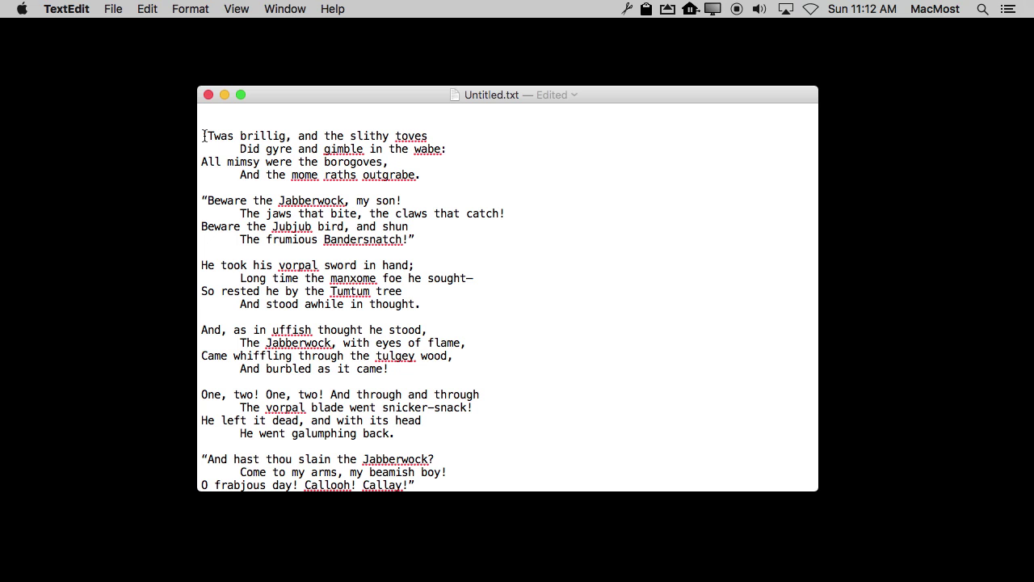
Step: Copy the poem's first stanza and view it atop Jumpcut's and ClipMenu's histories
{"action": "mouse_move", "coordinate": [203, 136]}
{"action": "left_mouse_down"}
{"action": "mouse_move", "coordinate": [418, 159]}
{"action": "mouse_move", "coordinate": [436, 173]}
{"action": "left_mouse_up"}
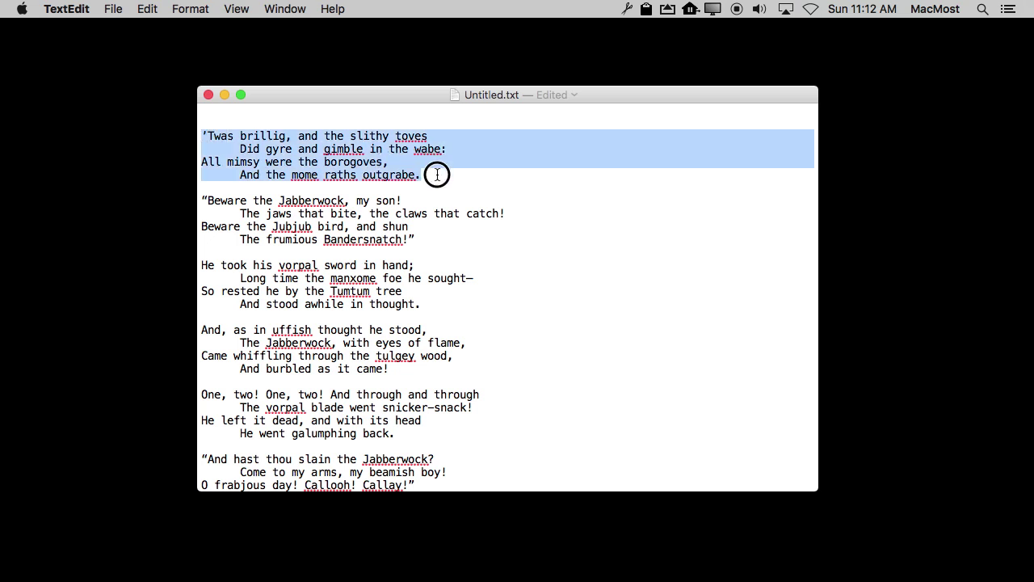
{"action": "key", "text": "super+c"}
{"action": "left_click", "coordinate": [627, 8]}
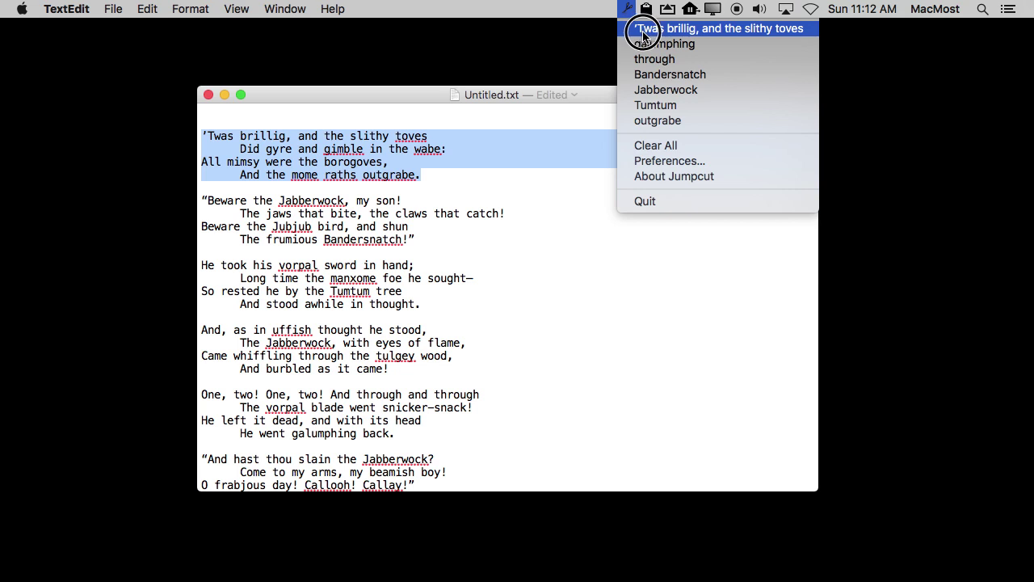
{"action": "left_click", "coordinate": [646, 8]}
{"action": "mouse_move", "coordinate": [710, 44]}
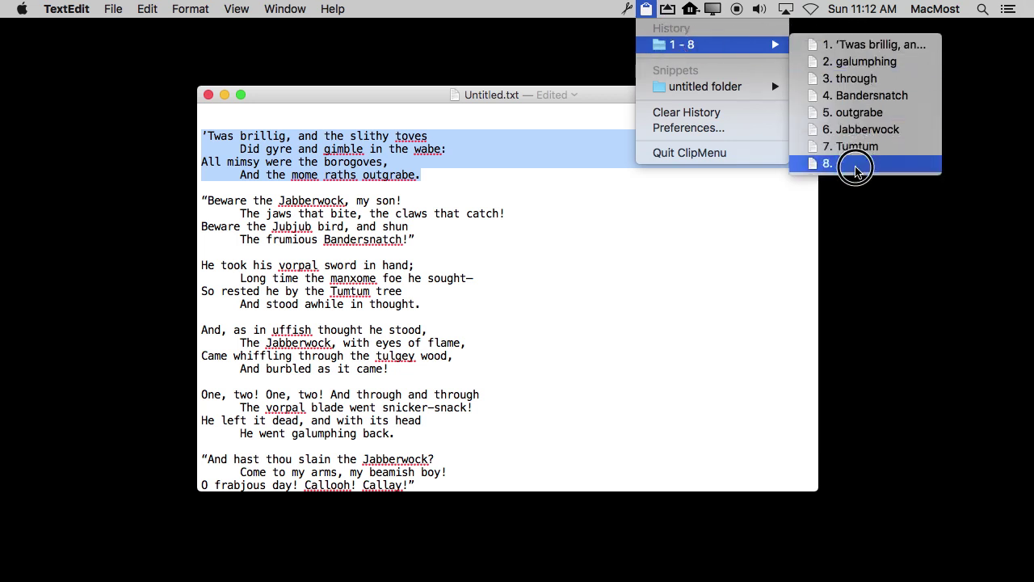
{"action": "left_click", "coordinate": [638, 282]}
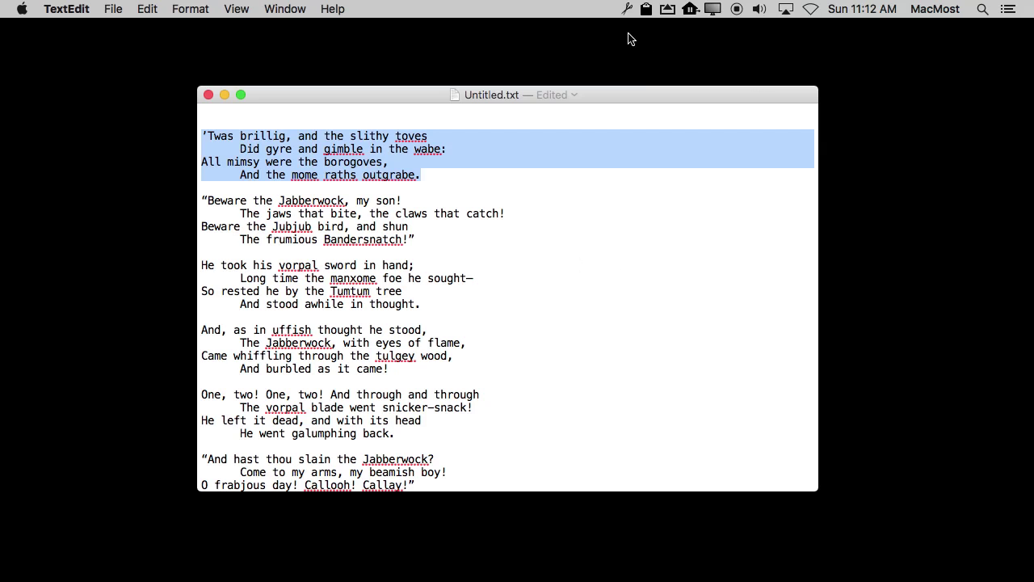
Step: Deselect the stanza and compare the Jumpcut and ClipMenu clipboard menus again
{"action": "left_click", "coordinate": [283, 212]}
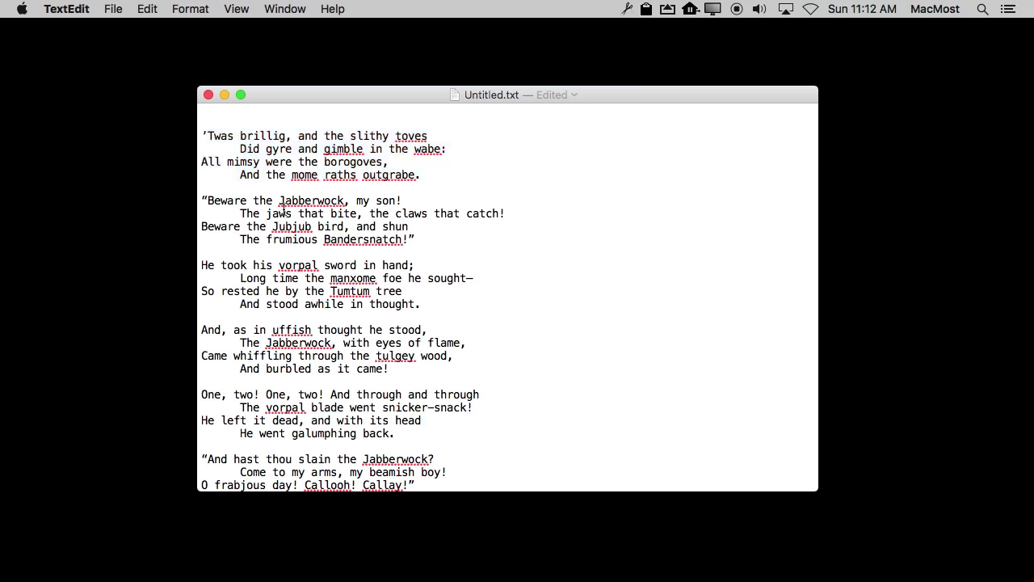
{"action": "left_click", "coordinate": [626, 10]}
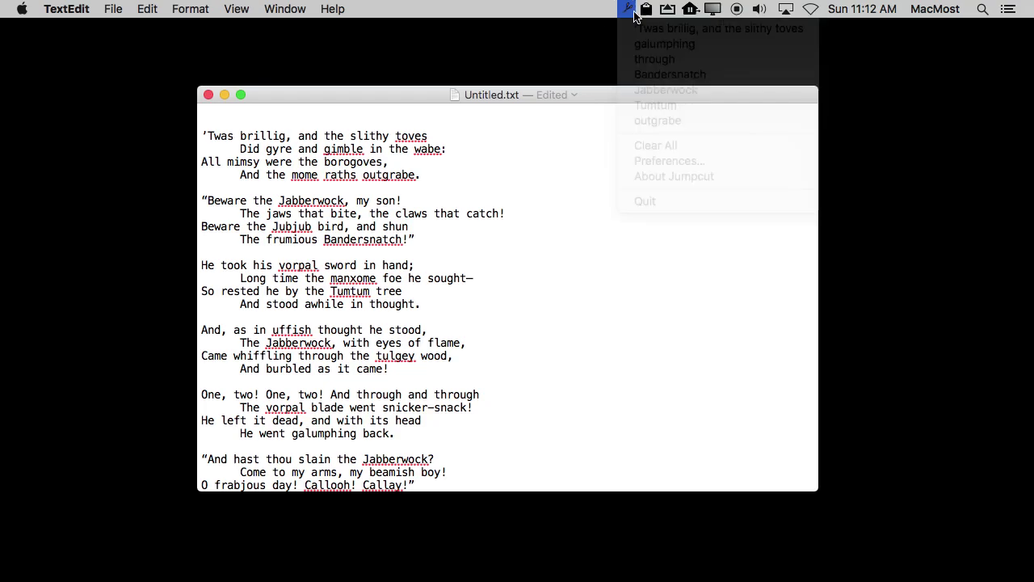
{"action": "left_click", "coordinate": [643, 9]}
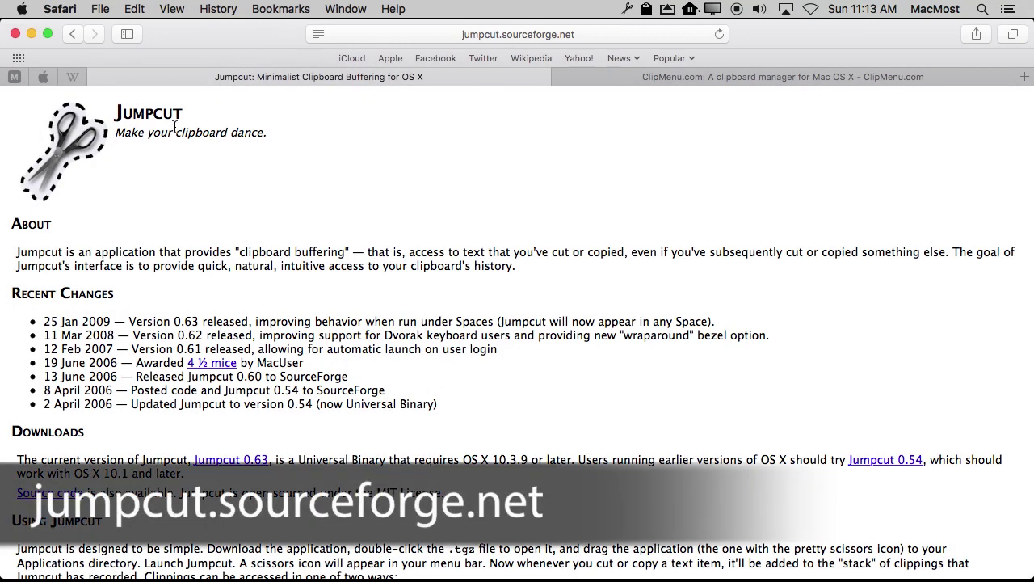
Step: Reveal the jumpcut.sourceforge.net address, then switch to the ClipMenu homepage at clipmenu.com
{"action": "mouse_move", "coordinate": [518, 34]}
{"action": "left_click", "coordinate": [590, 39]}
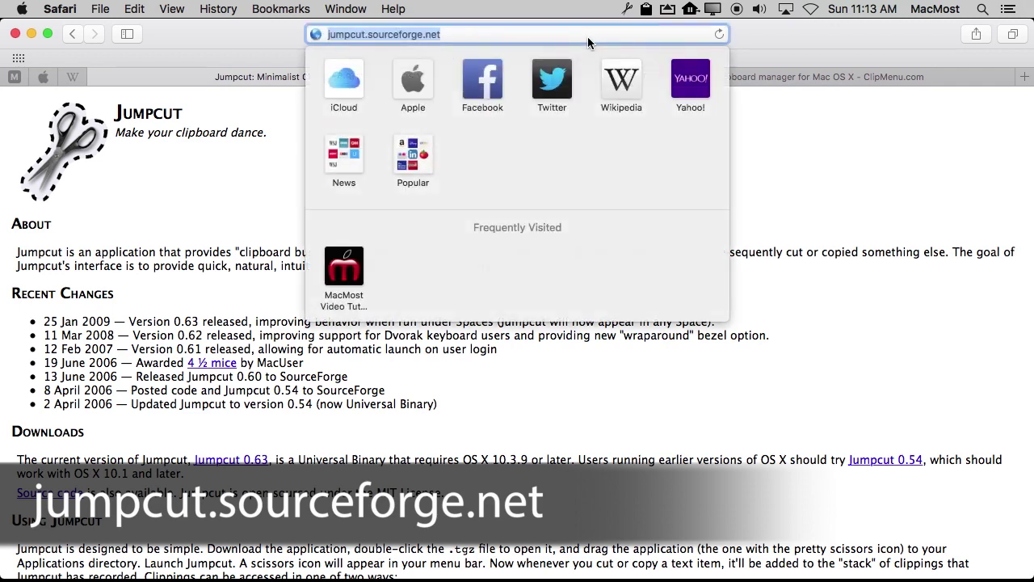
{"action": "left_click", "coordinate": [194, 204]}
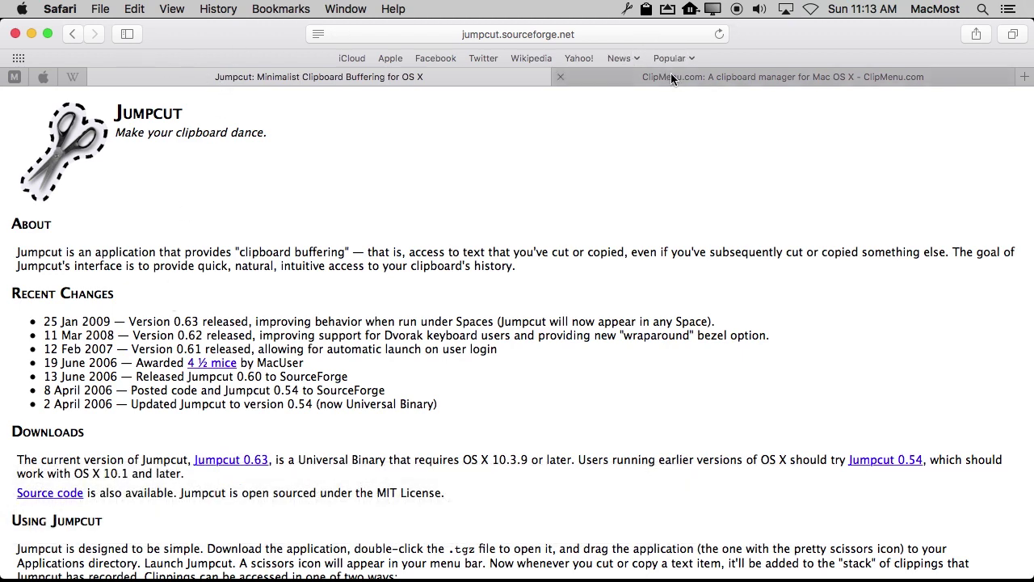
{"action": "left_click", "coordinate": [671, 77]}
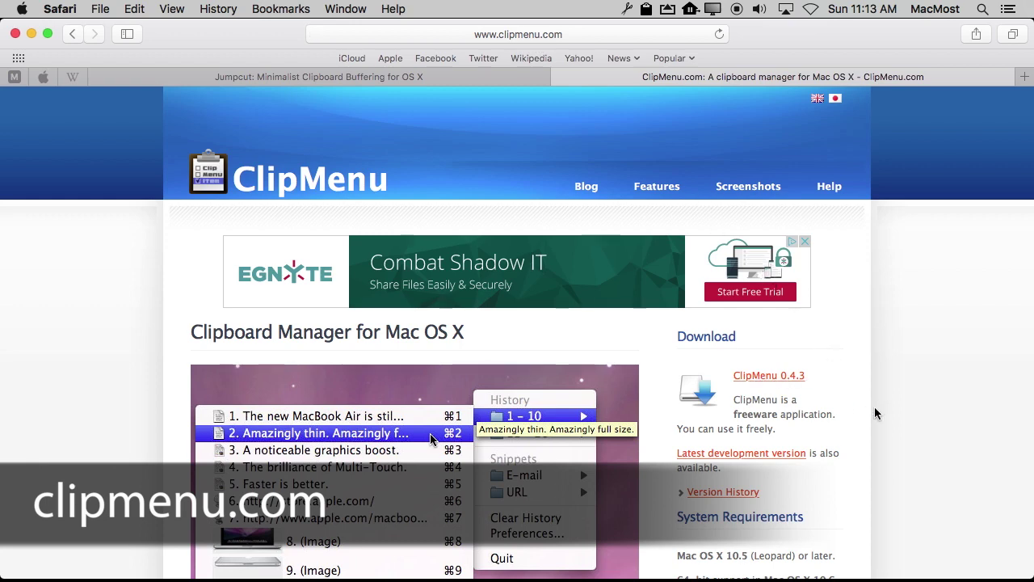
{"action": "scroll", "coordinate": [768, 440], "scroll_direction": "down", "scroll_amount": 3}
{"action": "scroll", "coordinate": [768, 440], "scroll_direction": "up", "scroll_amount": 3}
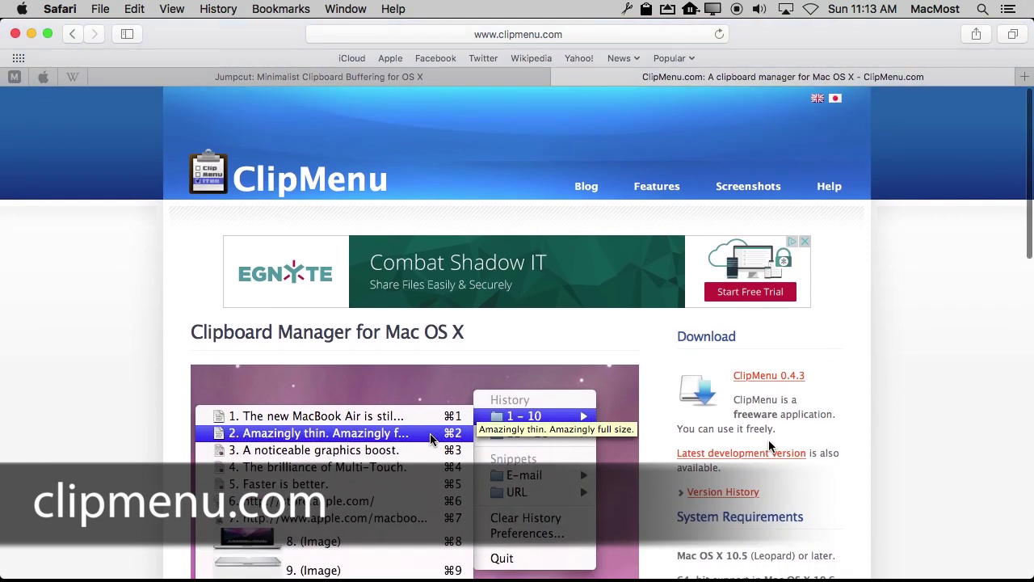